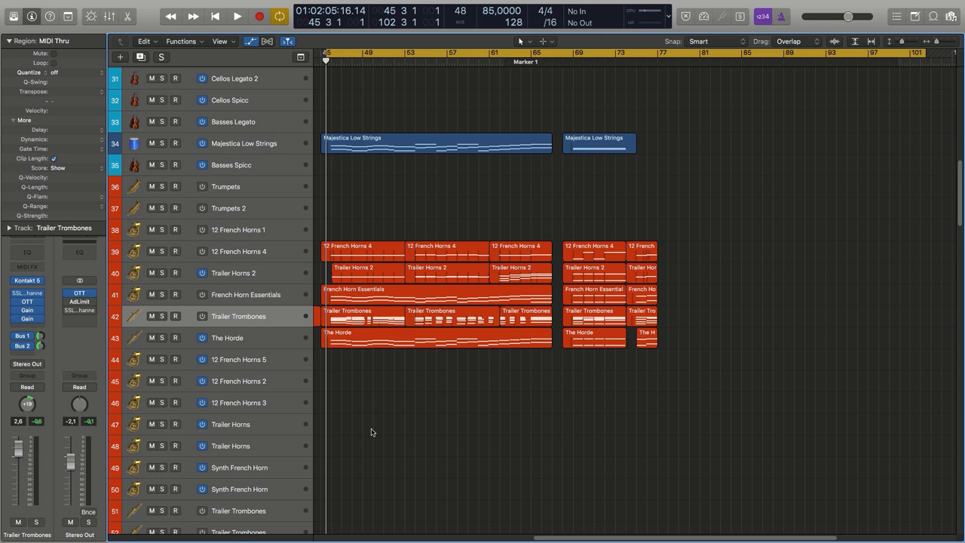
scroll(478, 434, "up", 1)
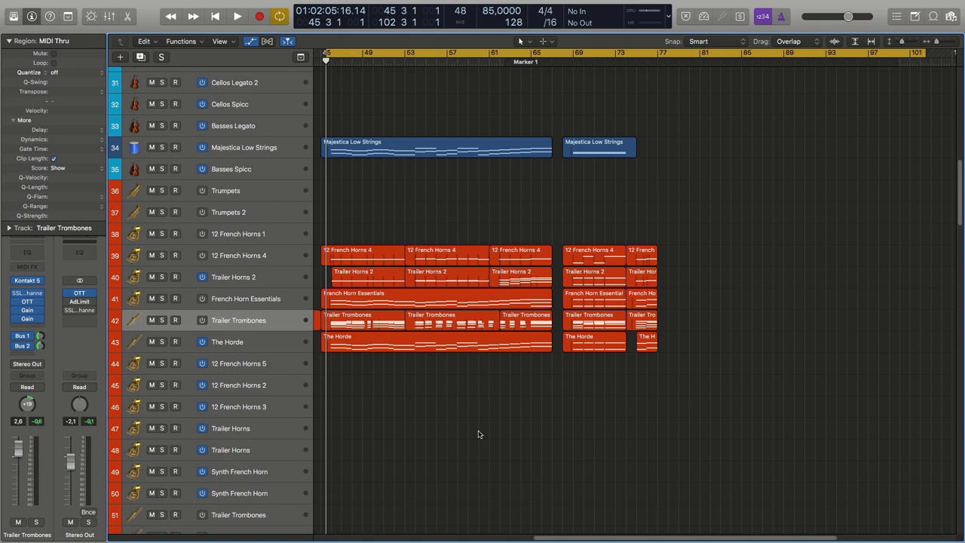
Step: Select the five brass regions at bar 45, zoom in to inspect them, then deselect and zoom back out
left_click_drag(580, 537, 603, 538)
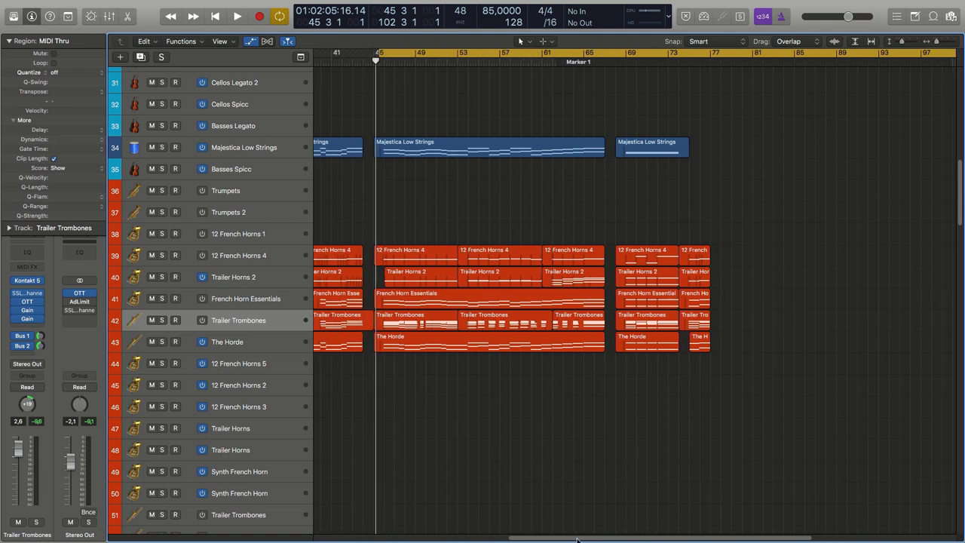
scroll(528, 377, "up", 2)
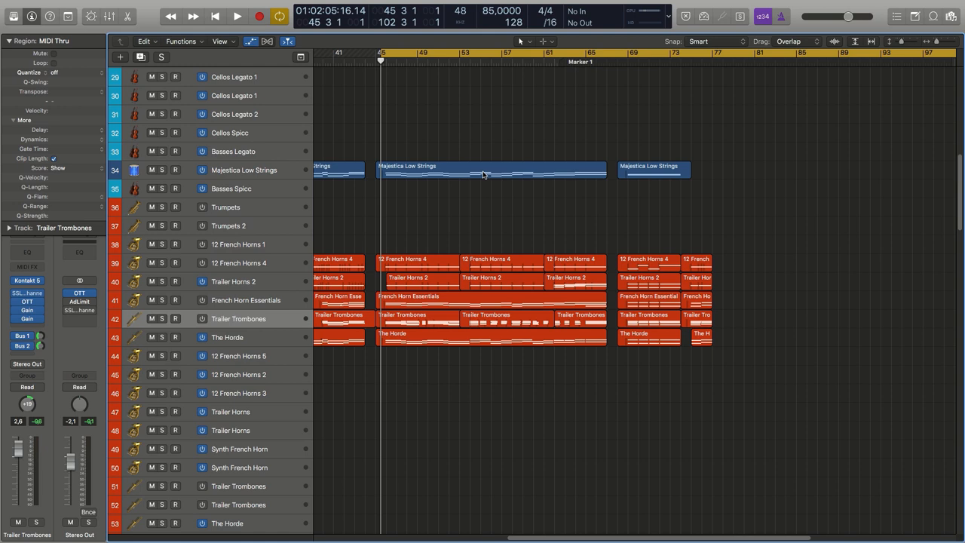
scroll(471, 212, "up", 1)
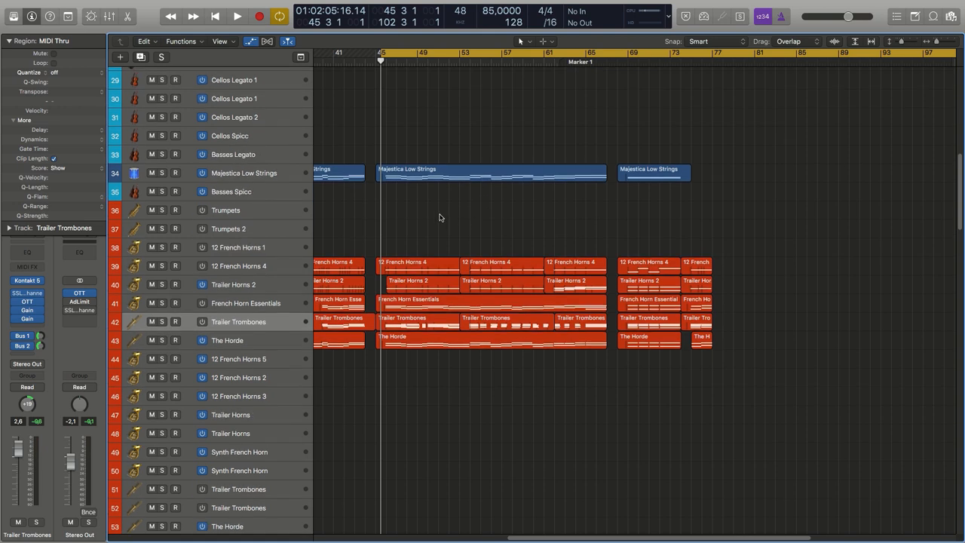
left_click_drag(422, 213, 420, 355)
key("super+Right")
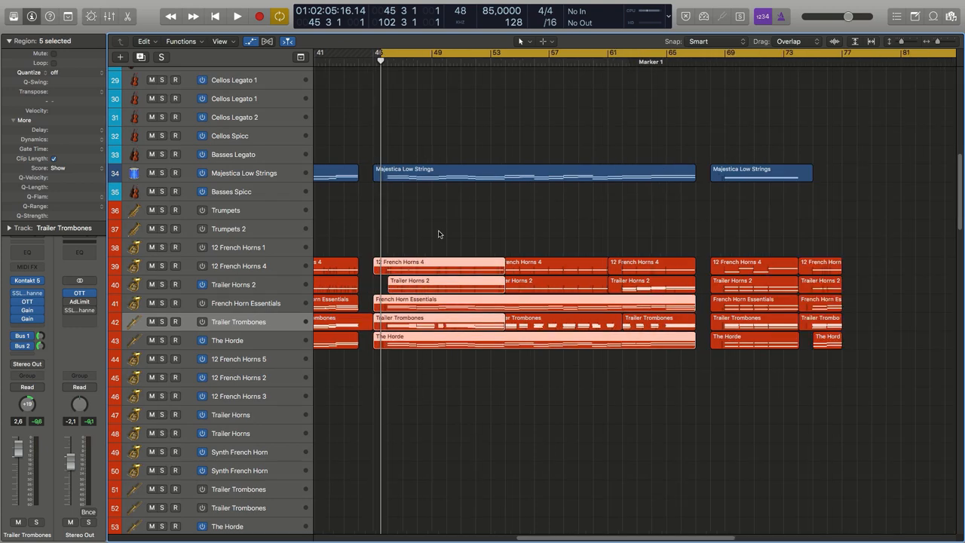
left_click(439, 234)
key("super+Left")
key("super+Left")
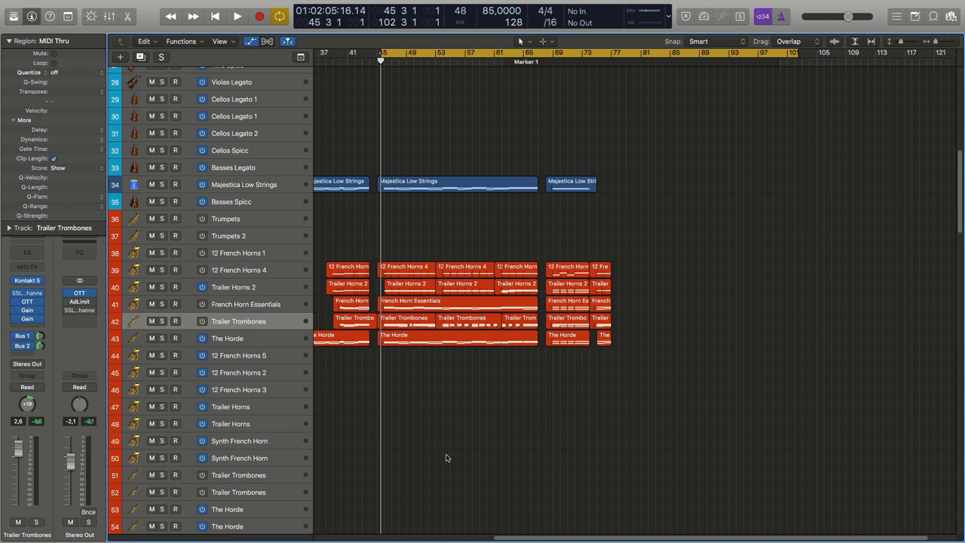
Step: Play the arrangement from bar 45 to around bar 54, stop, and reset the Stereo Out peak reading
key("space")
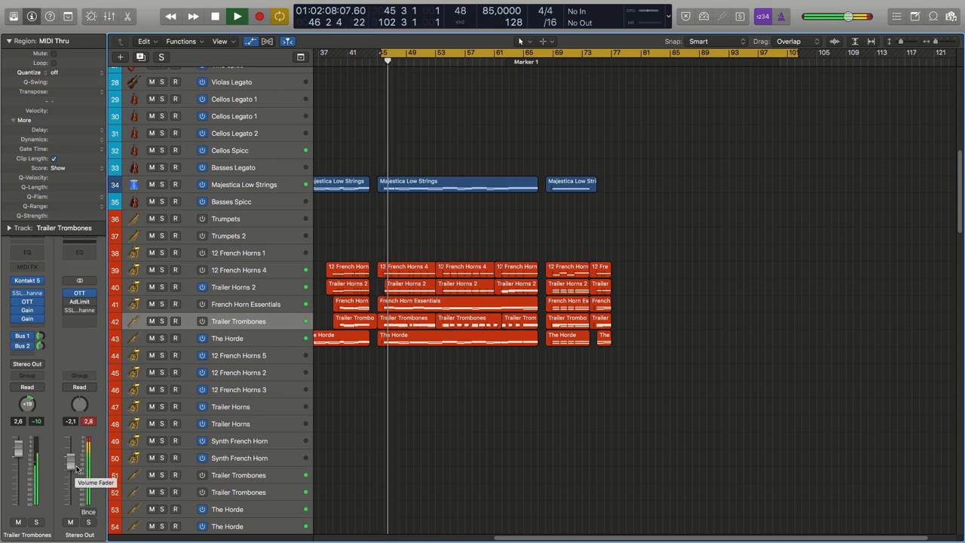
scroll(363, 361, "up", 3)
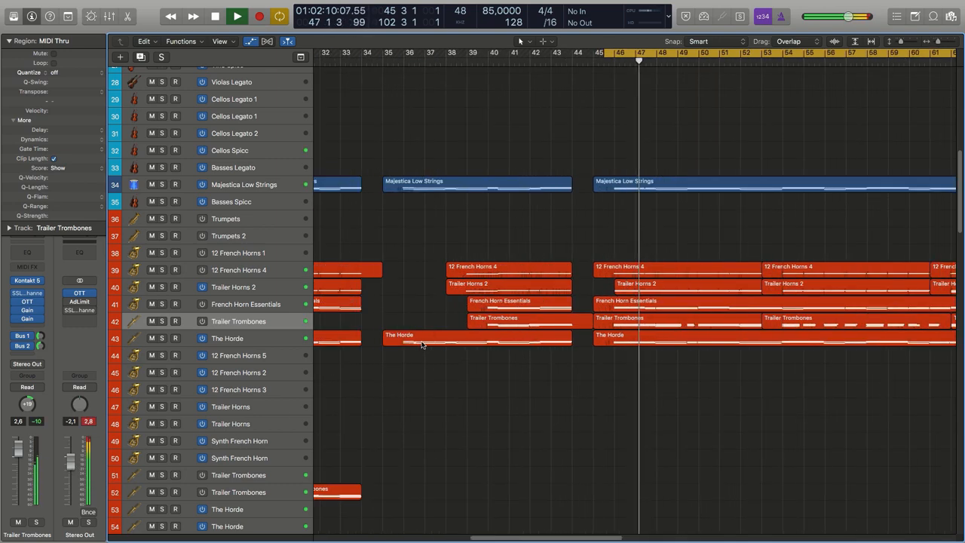
scroll(422, 343, "up", 2)
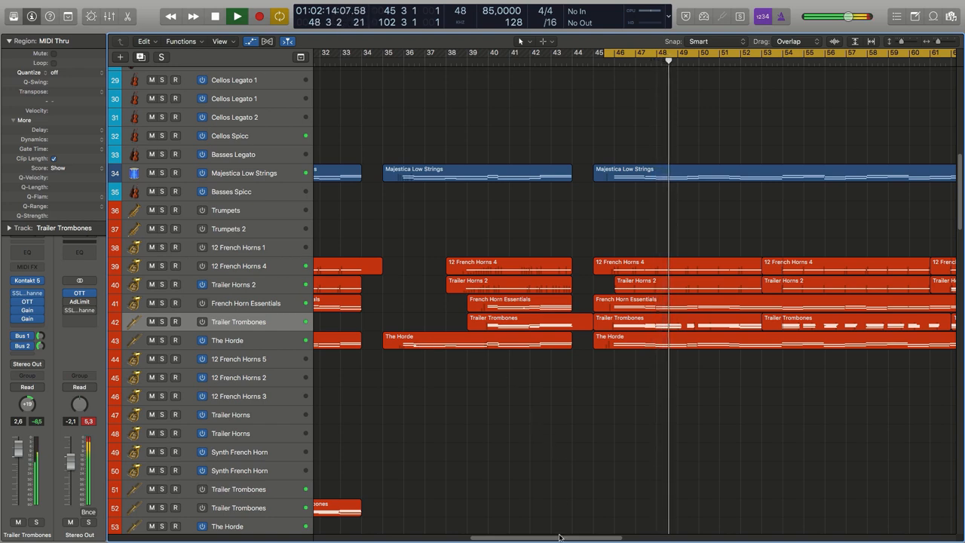
left_click_drag(564, 539, 603, 539)
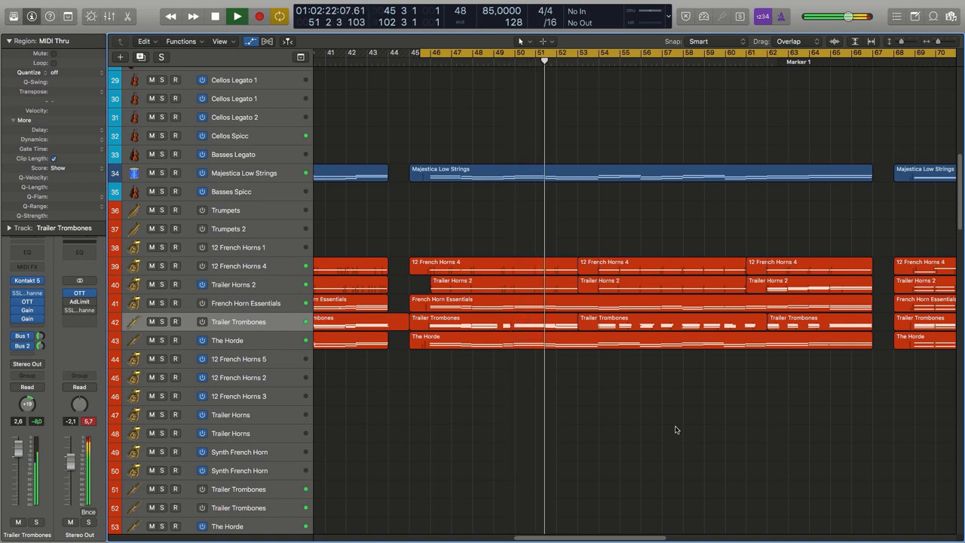
scroll(610, 373, "up", 8)
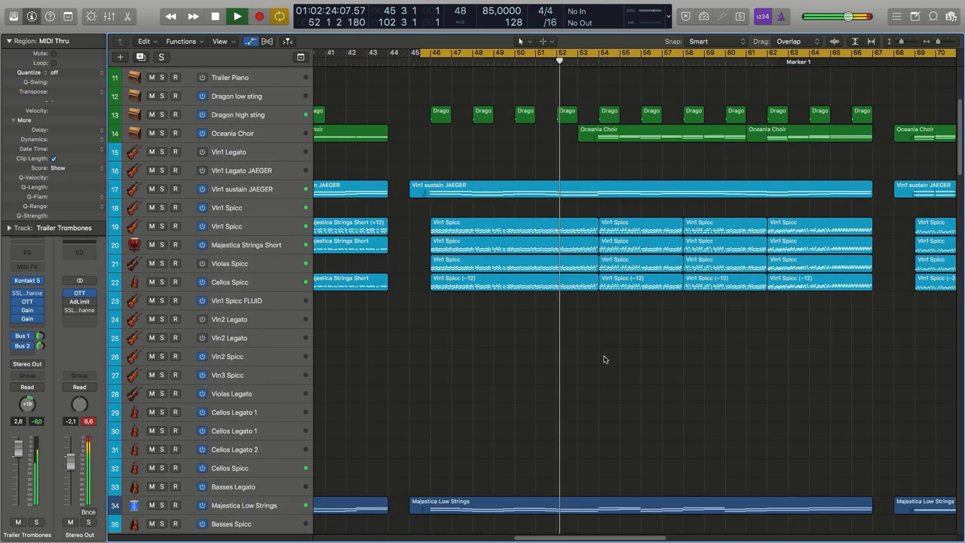
scroll(603, 360, "down", 8)
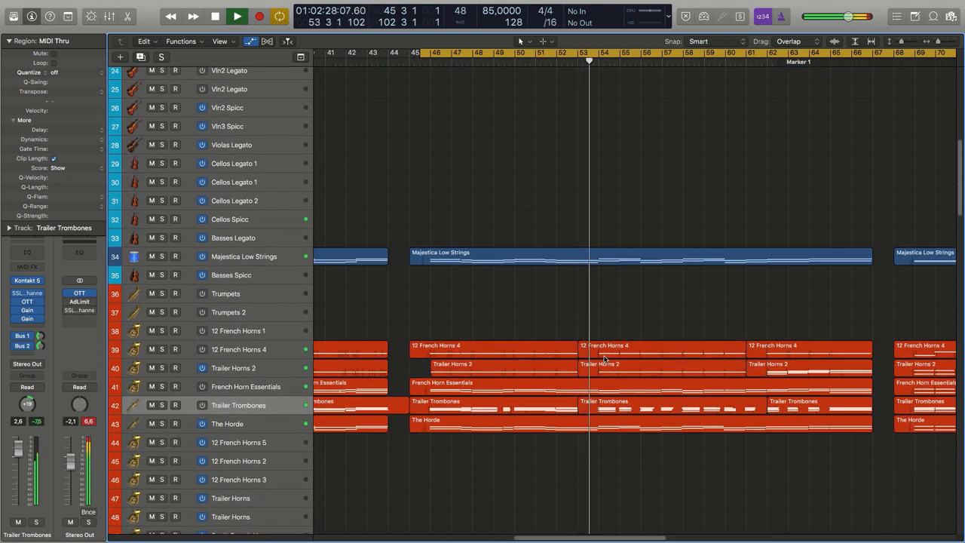
key("space")
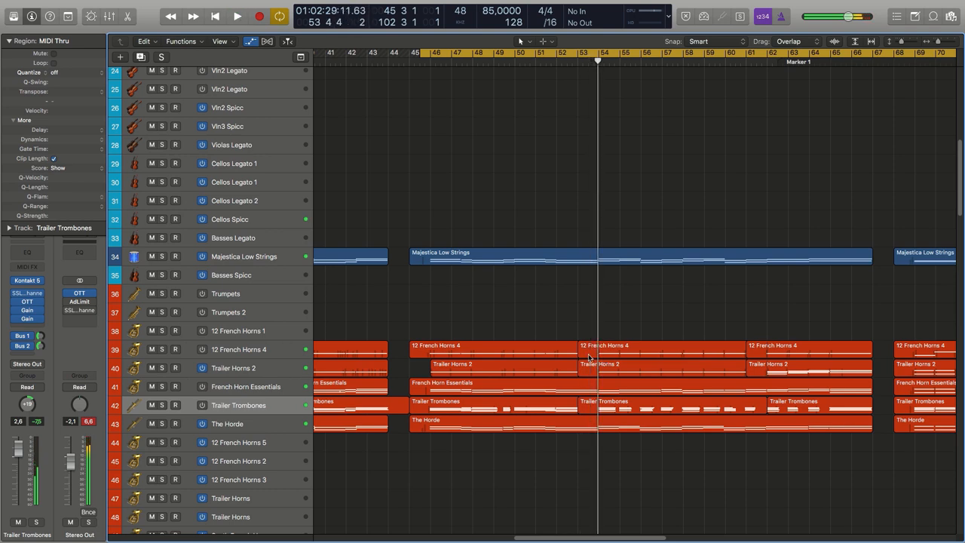
left_click(88, 423)
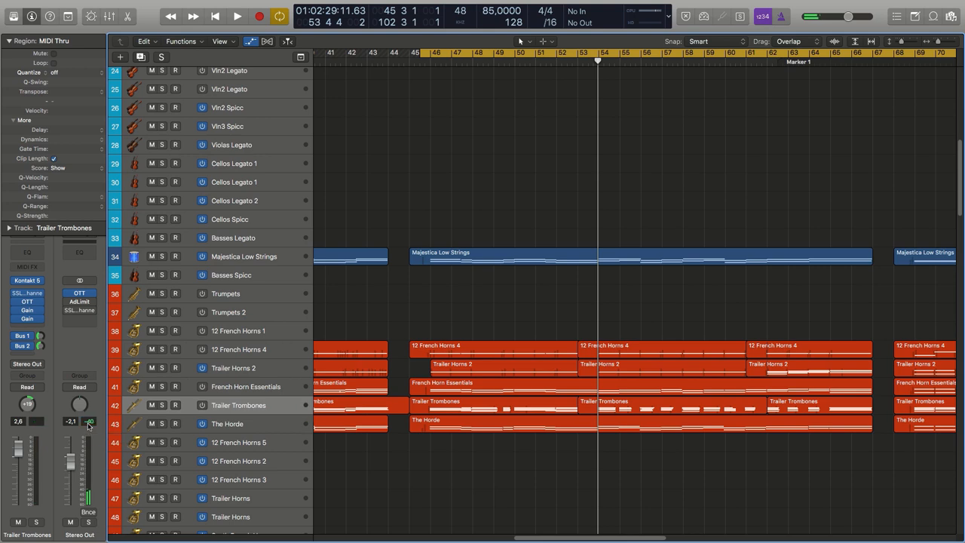
Step: Select the brass regions at bar 53 and create a cycle range starting at bar 81
key("super+Left")
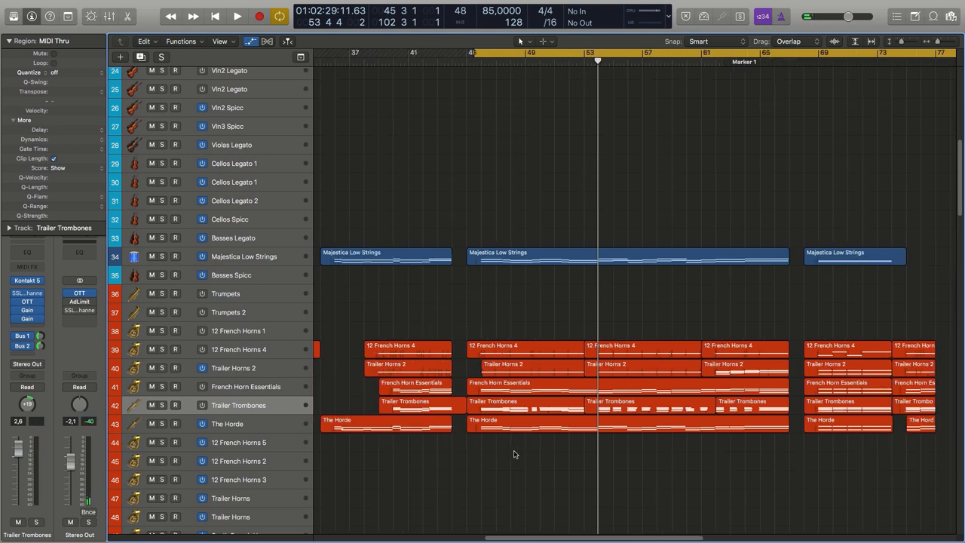
left_click_drag(524, 474, 523, 344)
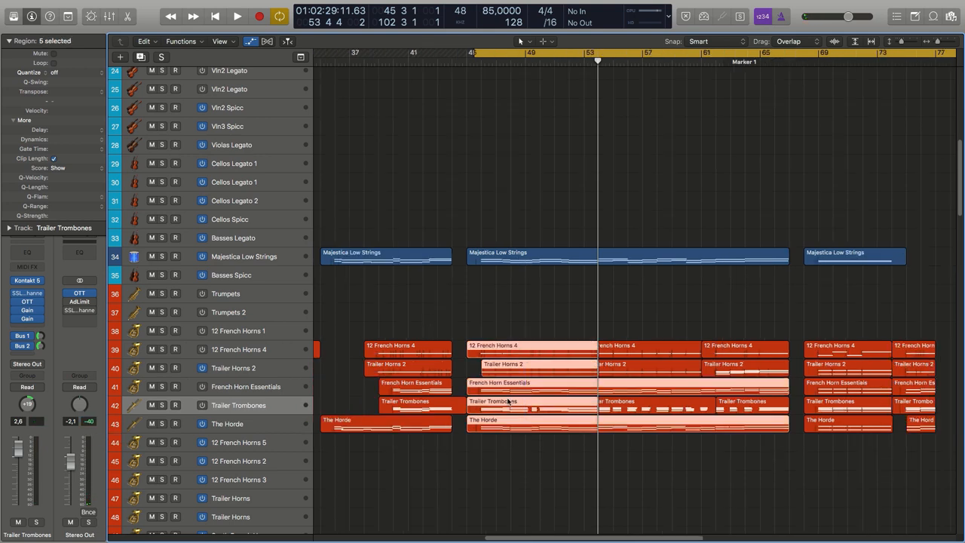
left_click_drag(574, 538, 688, 538)
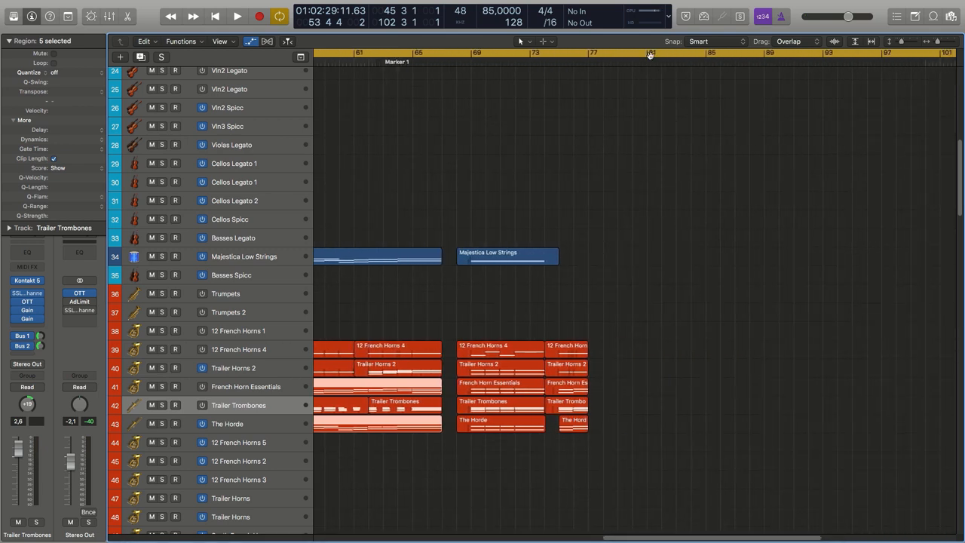
left_click_drag(650, 53, 961, 53)
left_click_drag(654, 52, 662, 53)
key("super+Right")
key("super+Right")
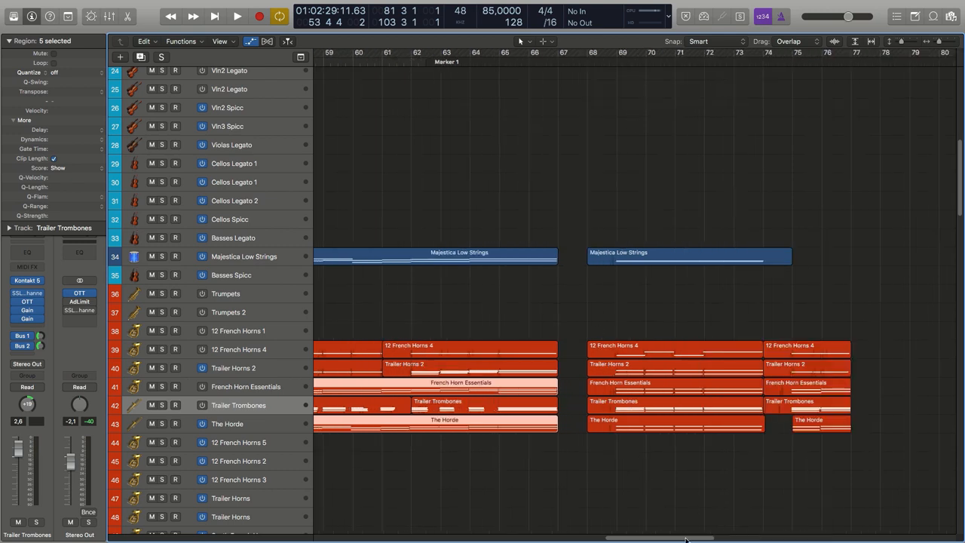
left_click_drag(686, 539, 753, 539)
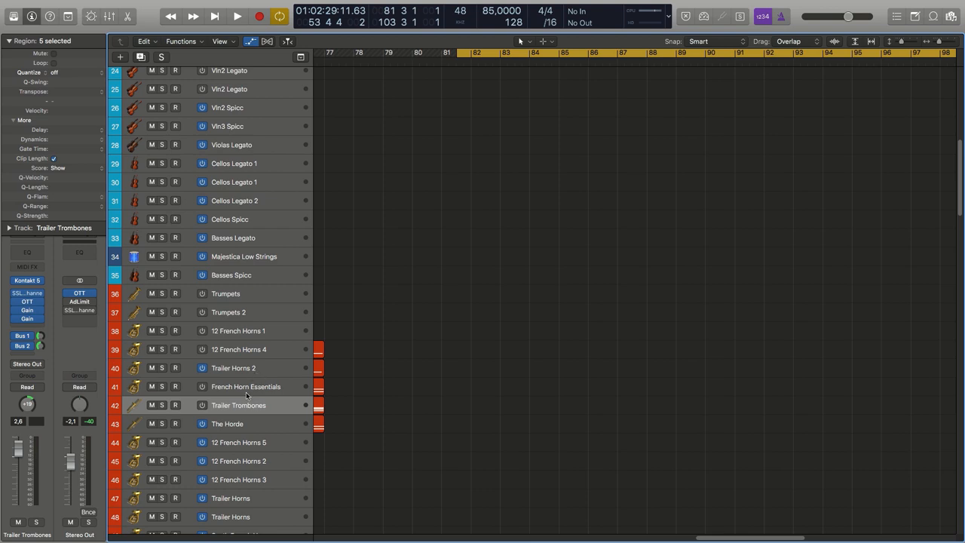
Step: Select and record-arm The Horde track
left_click(251, 427)
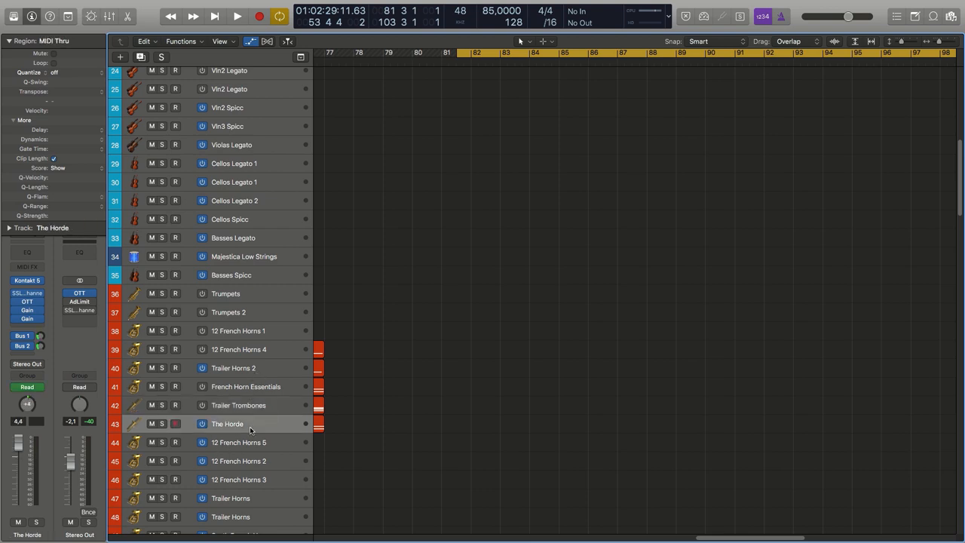
scroll(249, 426, "down", 1)
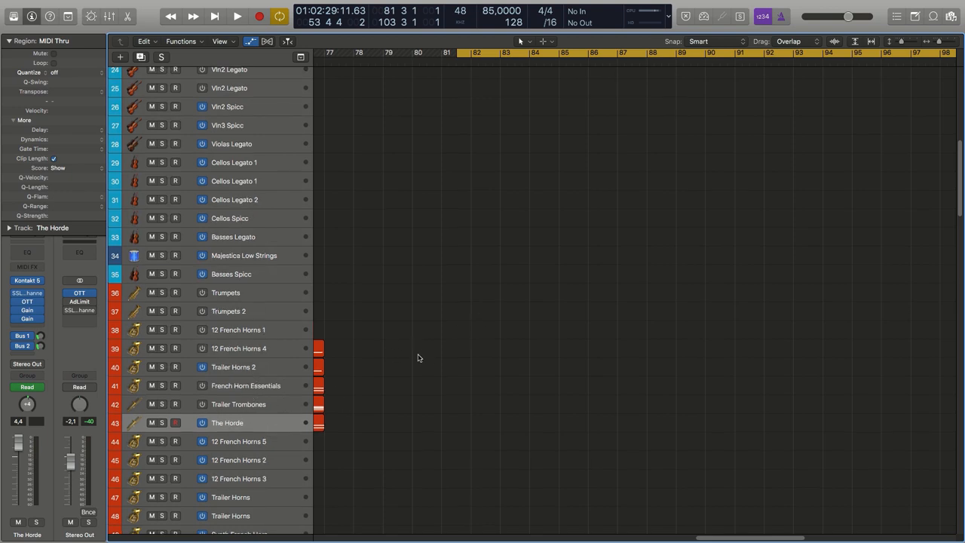
scroll(418, 357, "up", 2)
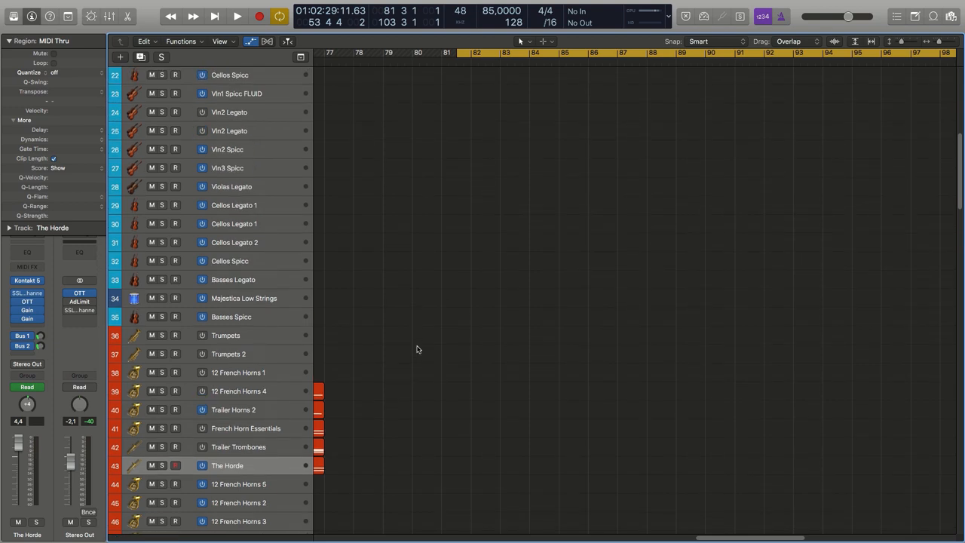
scroll(417, 349, "up", 2)
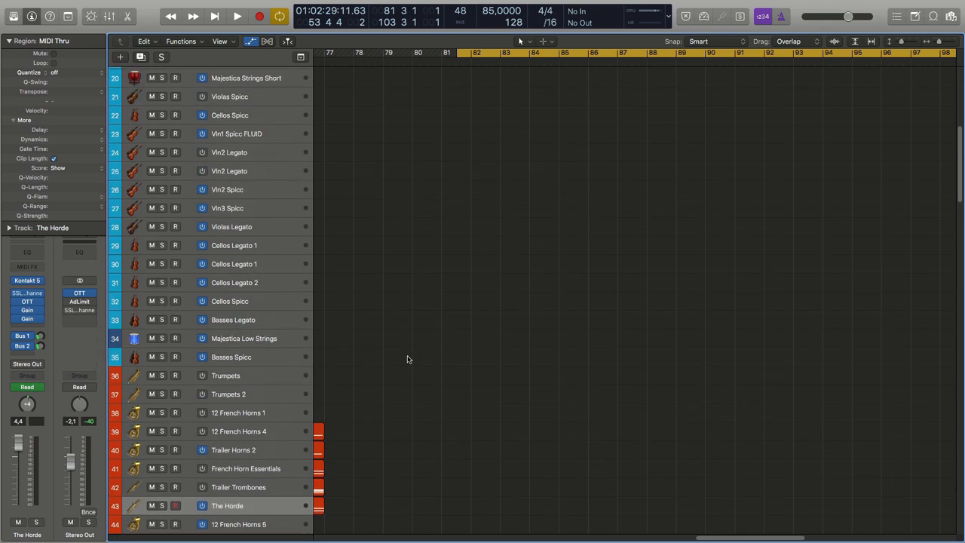
scroll(407, 359, "up", 3)
scroll(407, 354, "down", 2)
scroll(408, 354, "down", 2)
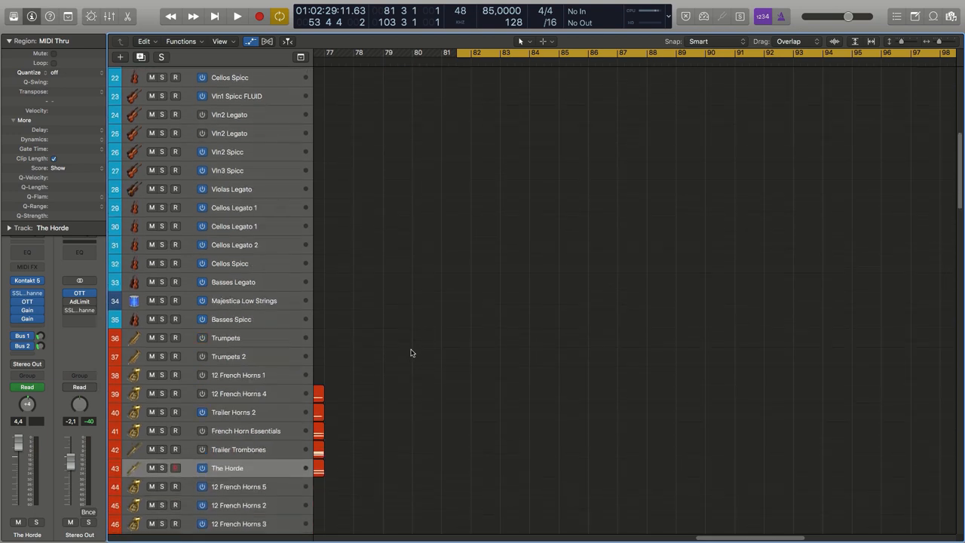
scroll(407, 354, "down", 1)
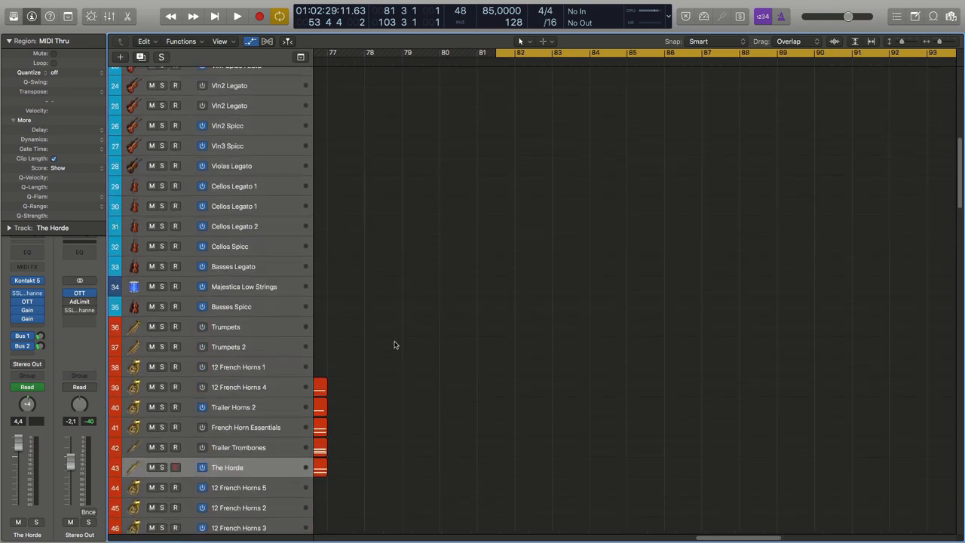
scroll(395, 345, "up", 2)
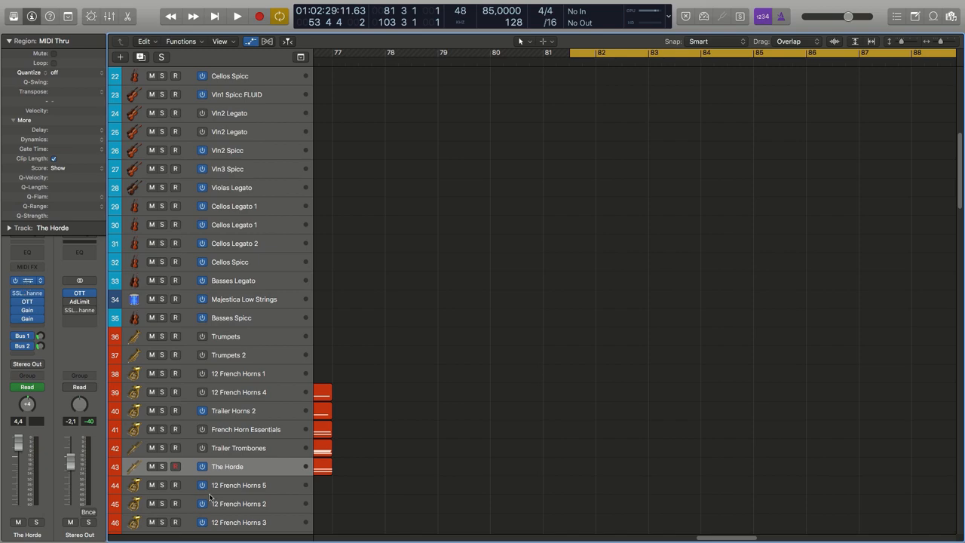
Step: Review the Kontakt instruments on The Horde and Trailer Trombones tracks, then close both windows
left_click(27, 284)
left_click_drag(462, 53, 607, 50)
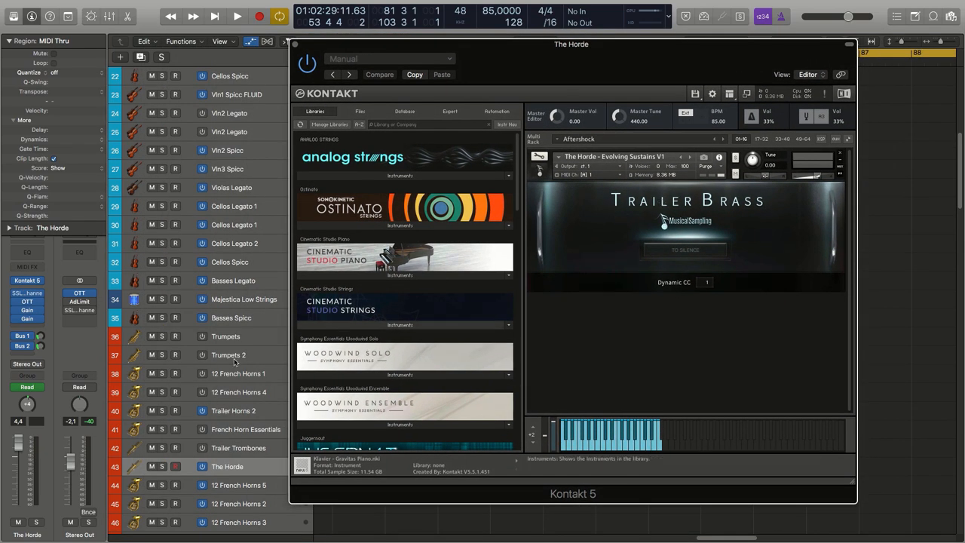
left_click(245, 448)
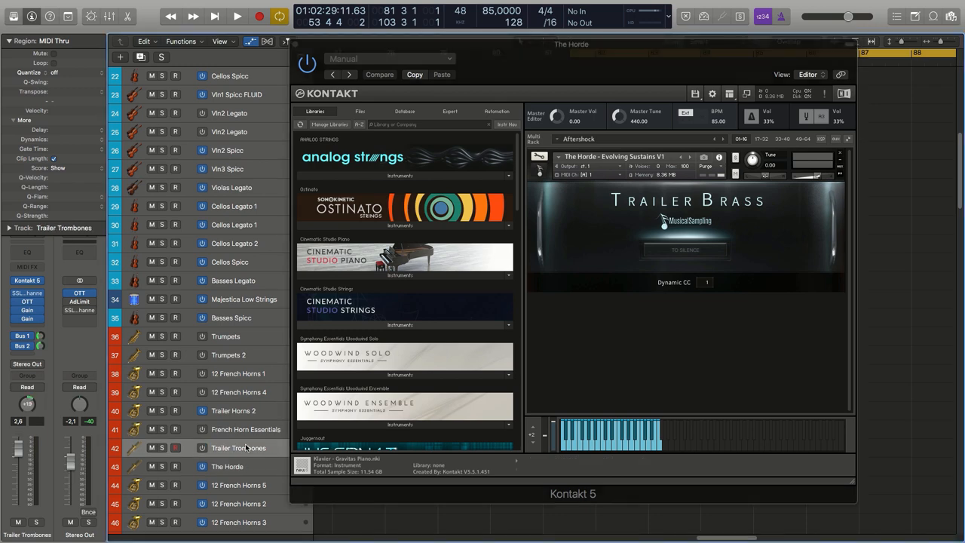
left_click(30, 285)
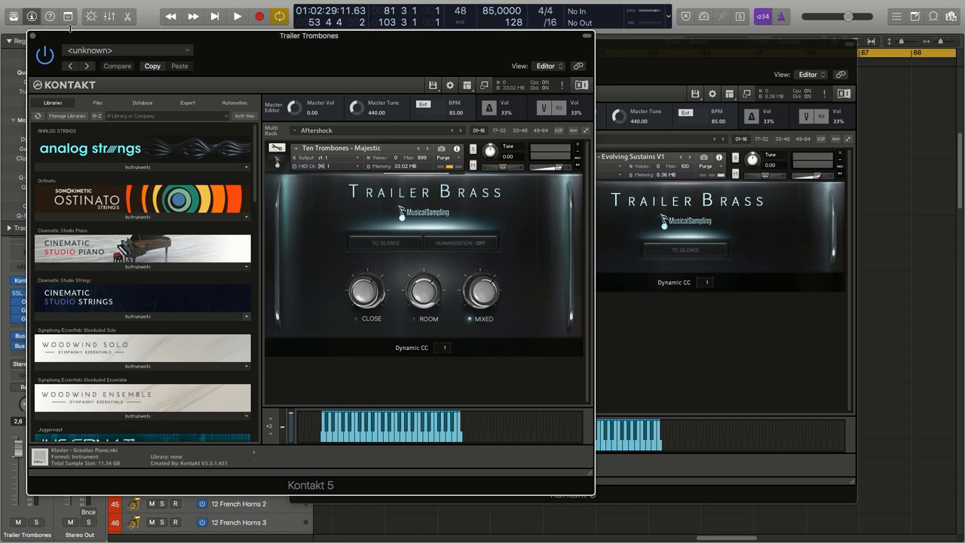
left_click(32, 36)
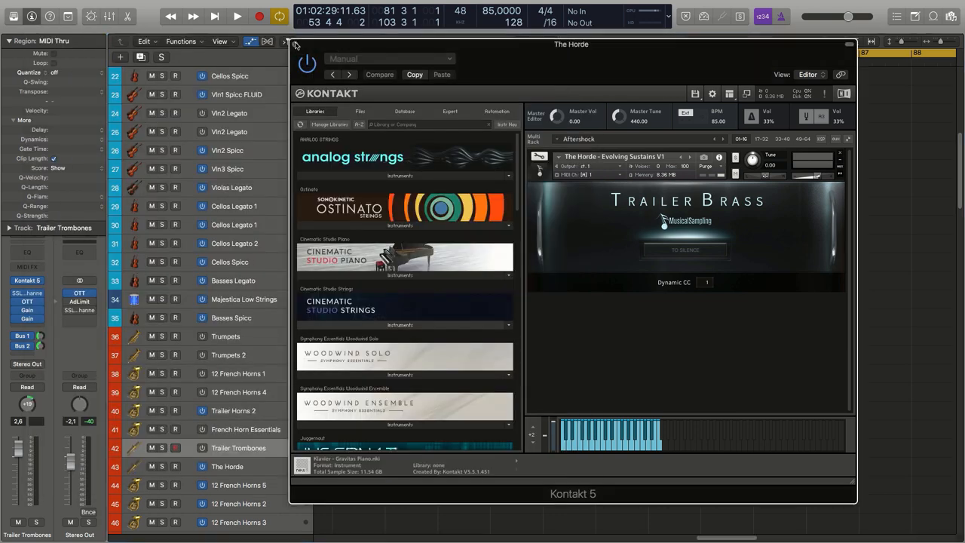
left_click(301, 45)
Step: Review the French Horn Essentials Kontakt instrument and close it
left_click(245, 430)
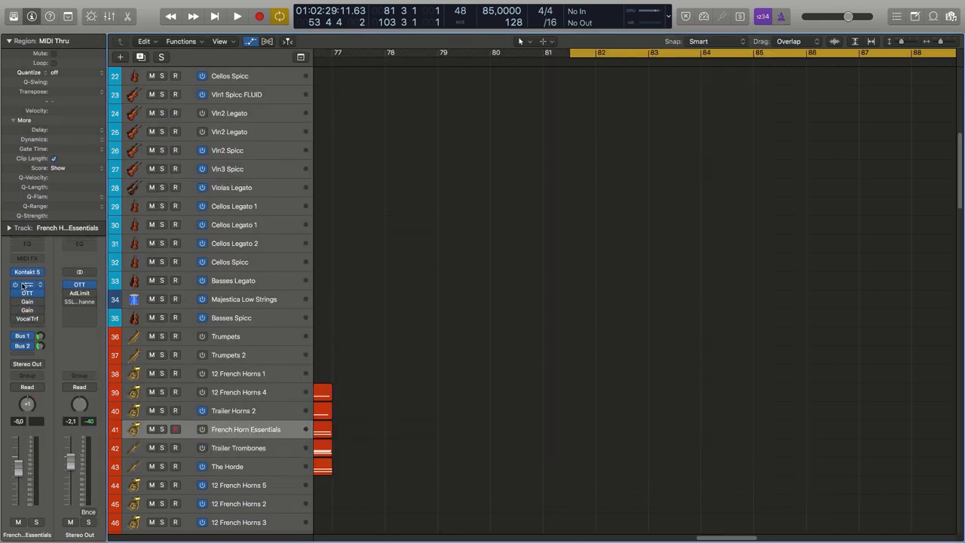
left_click(26, 273)
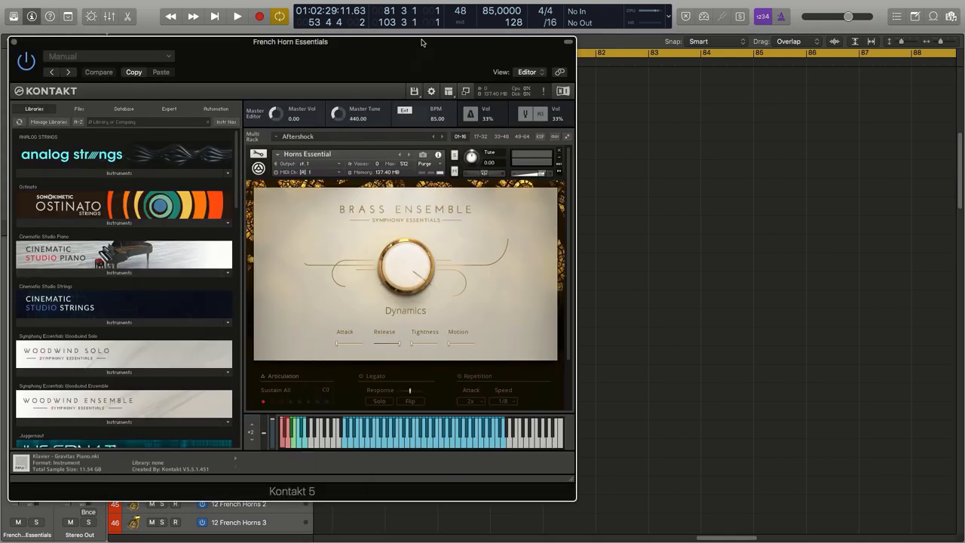
left_click_drag(426, 44, 569, 42)
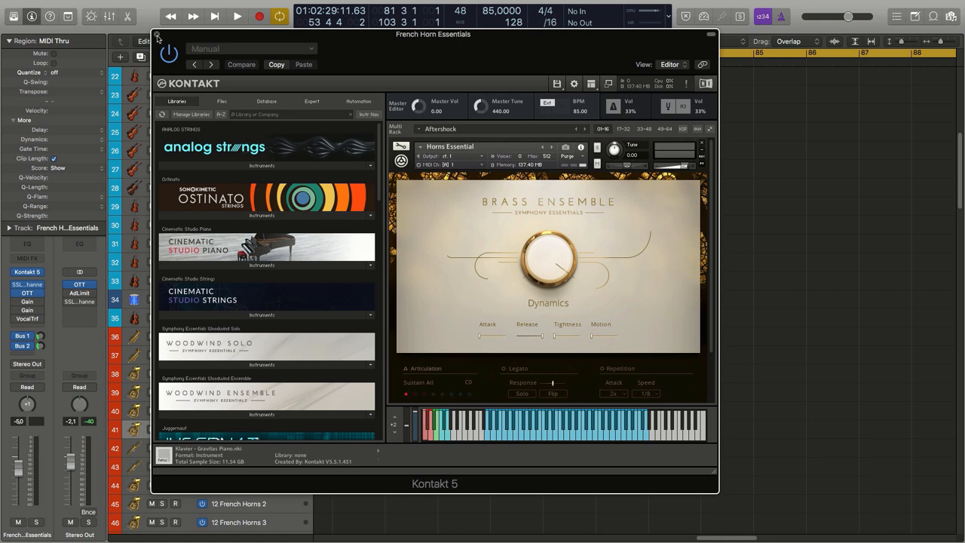
left_click(158, 37)
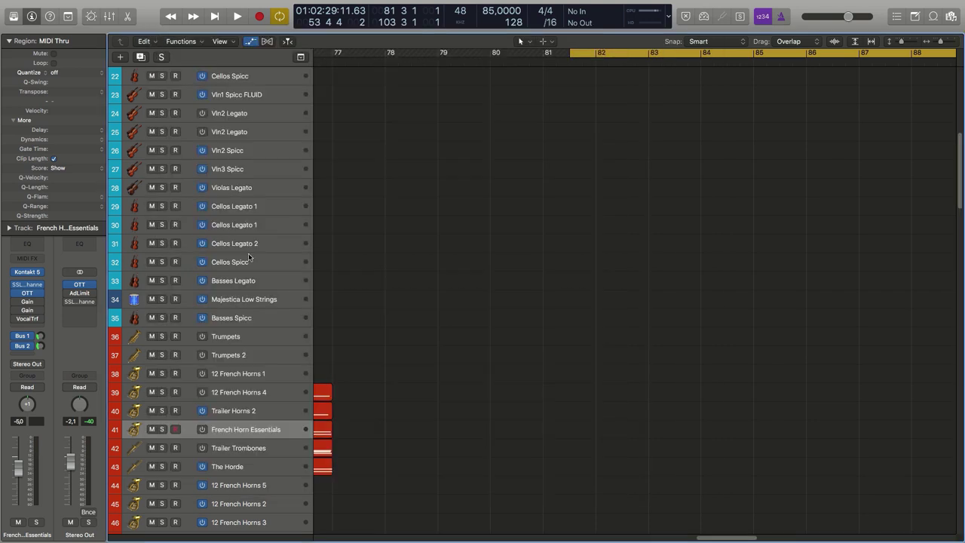
Step: Select 12 French Horns 4, review its Cinebrass horn instrument and close it
left_click(246, 411)
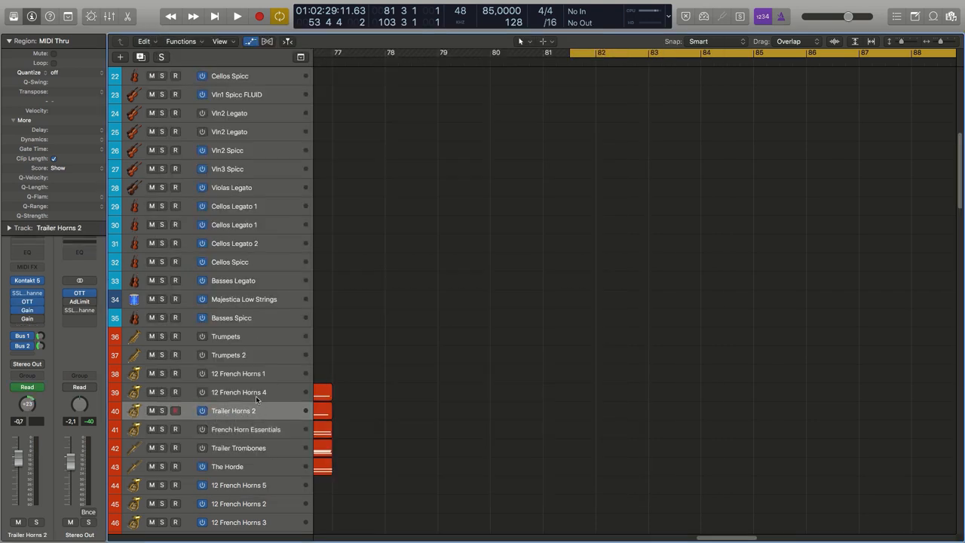
left_click(264, 392)
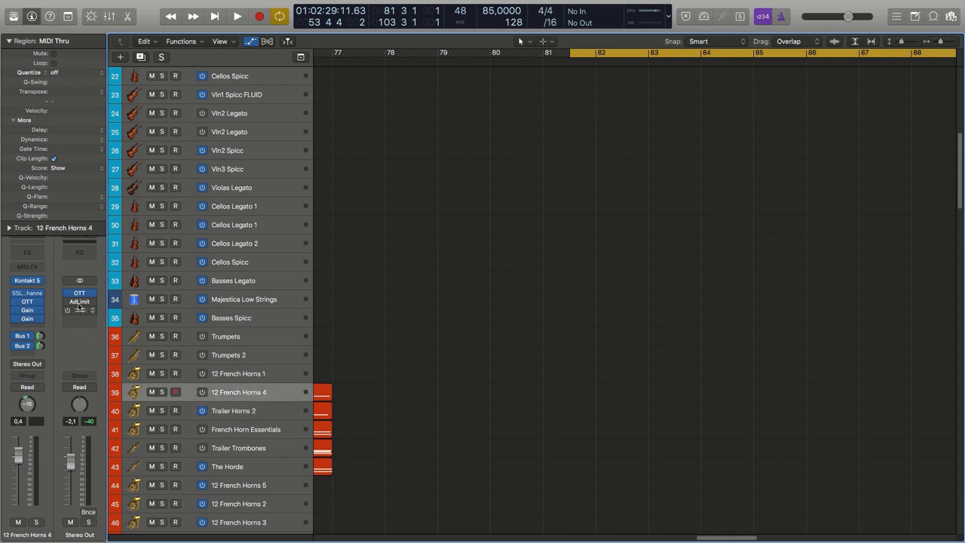
double_click(30, 280)
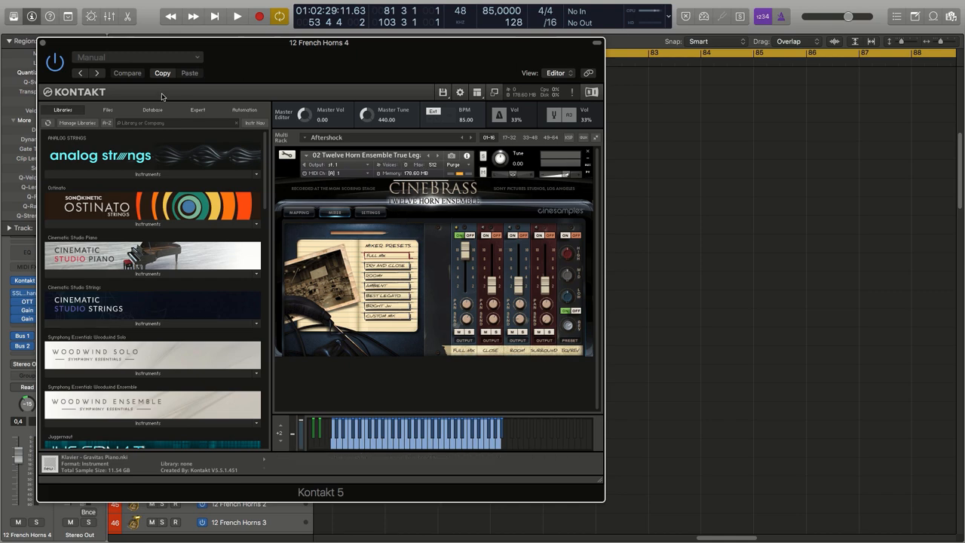
left_click_drag(338, 46, 451, 57)
left_click(156, 55)
scroll(358, 257, "up", 3)
scroll(359, 257, "up", 3)
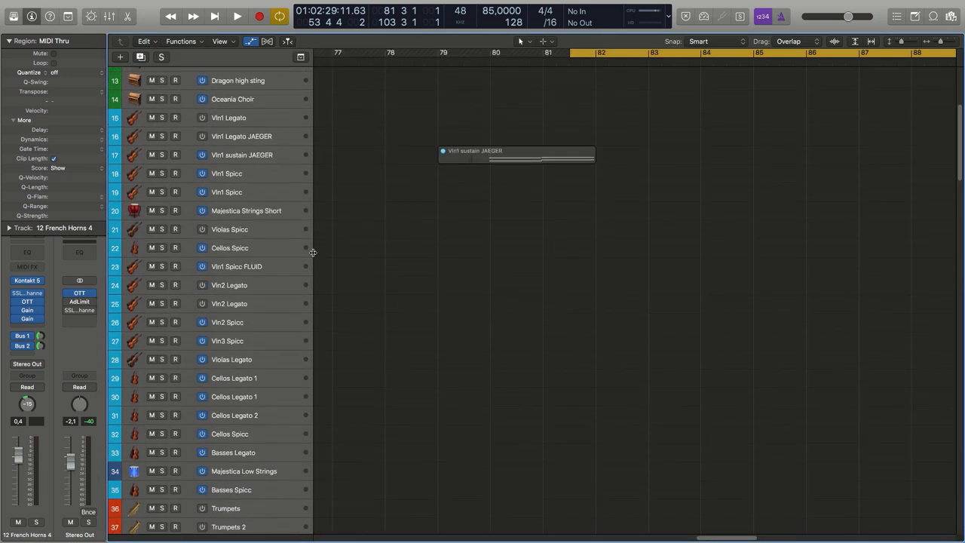
scroll(317, 253, "up", 5)
scroll(313, 251, "up", 3)
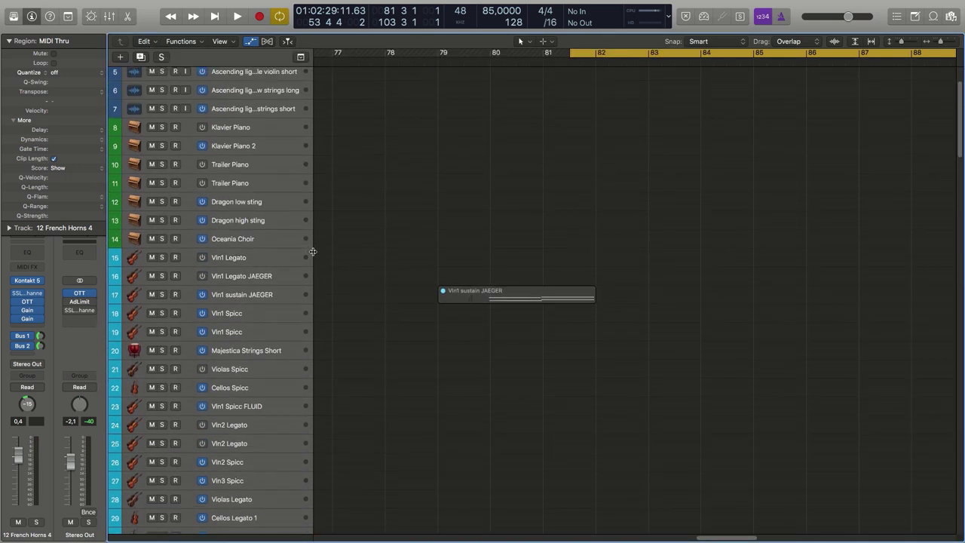
Step: Arm the Klavier Piano track and review its Gravitas Piano Kontakt patch
left_click(260, 128)
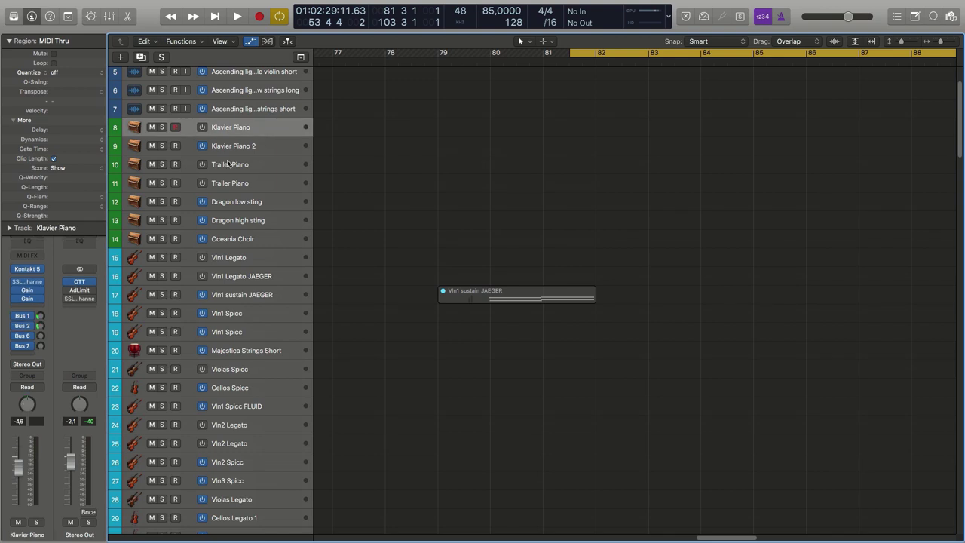
left_click(28, 270)
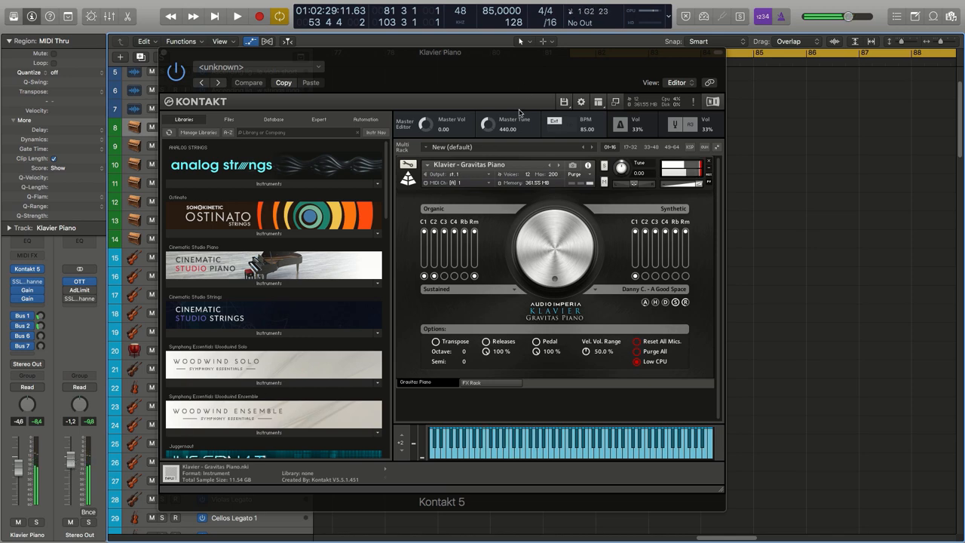
mouse_move(516, 57)
left_mouse_down()
mouse_move(635, 76)
mouse_move(611, 72)
left_mouse_up()
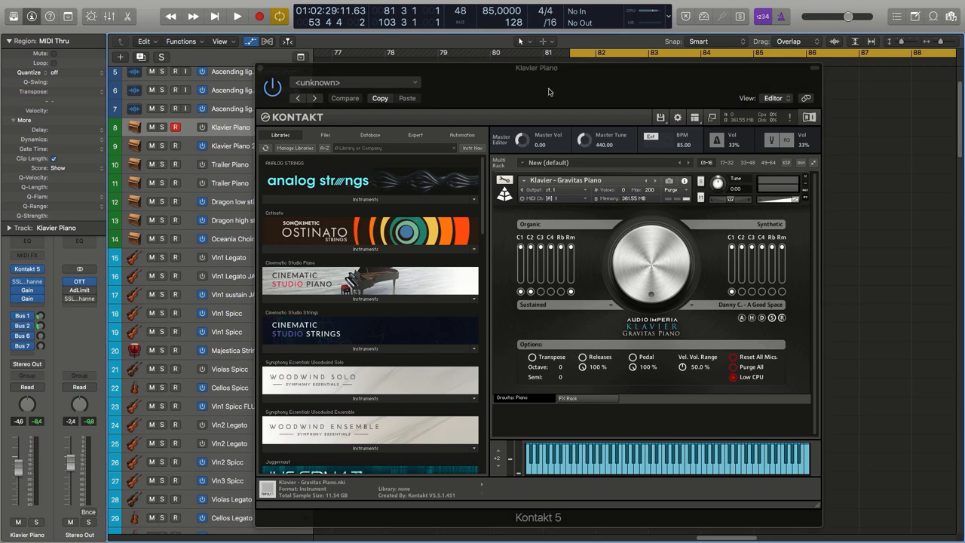
left_click_drag(575, 74, 537, 72)
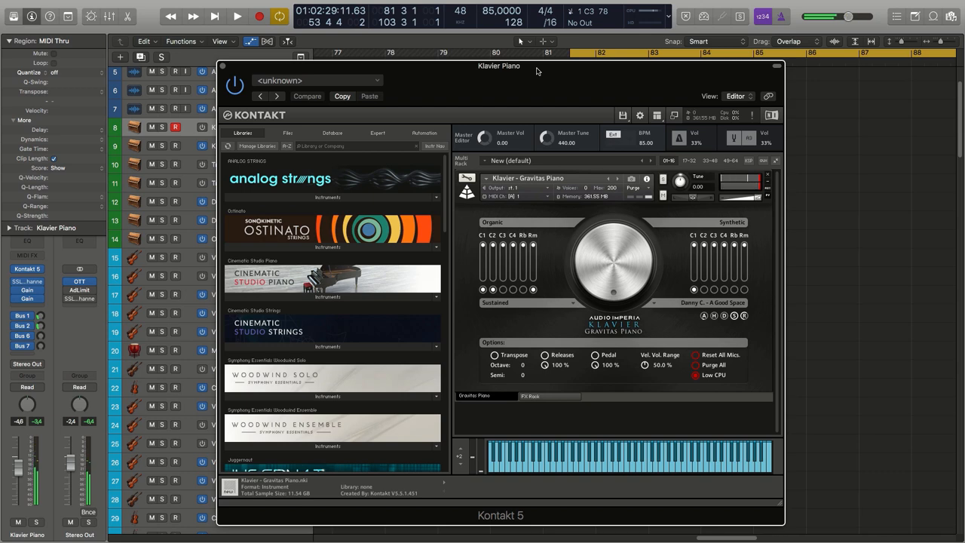
Step: Close the piano instrument, arm The Horde track and audition its Trailer Brass evolving-sustains patch
left_click(223, 68)
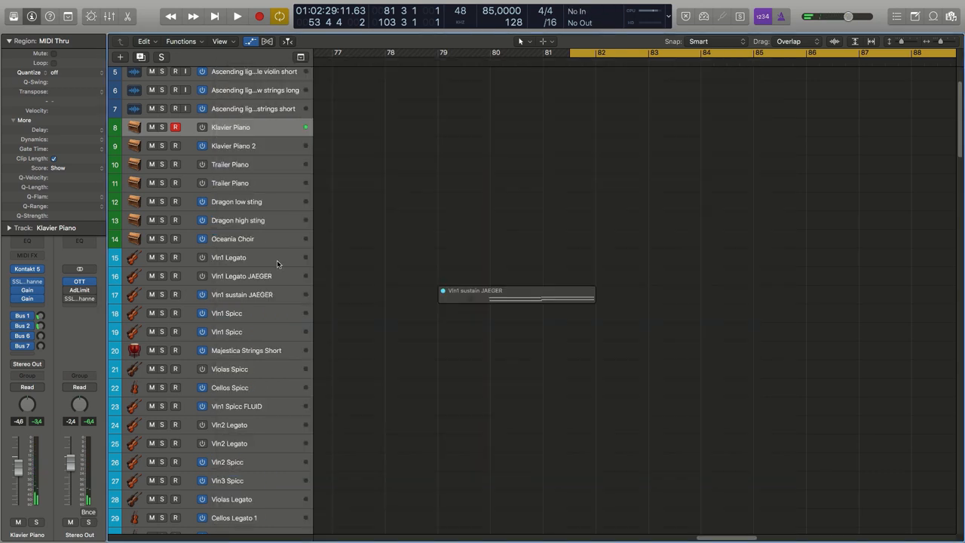
scroll(353, 281, "down", 10)
scroll(353, 281, "down", 10)
scroll(353, 281, "up", 2)
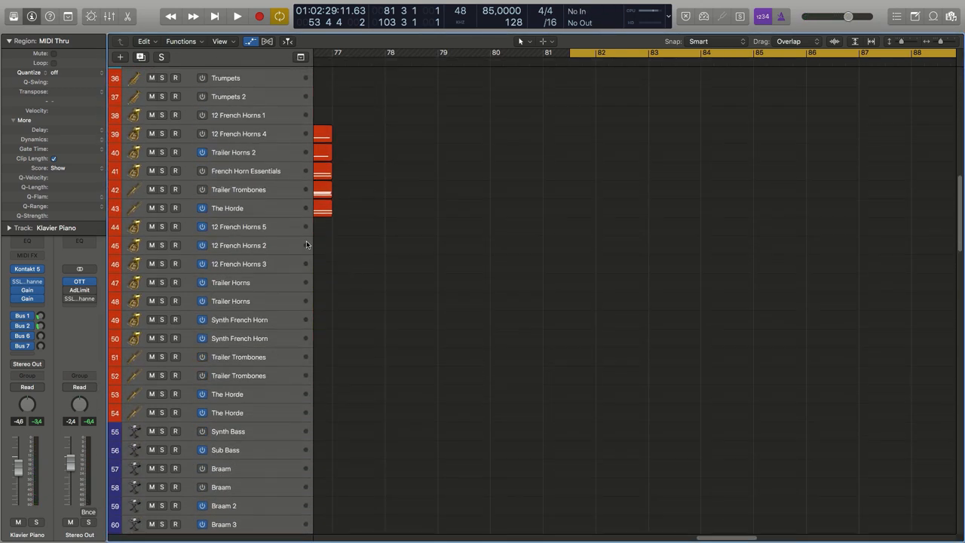
left_click(262, 207)
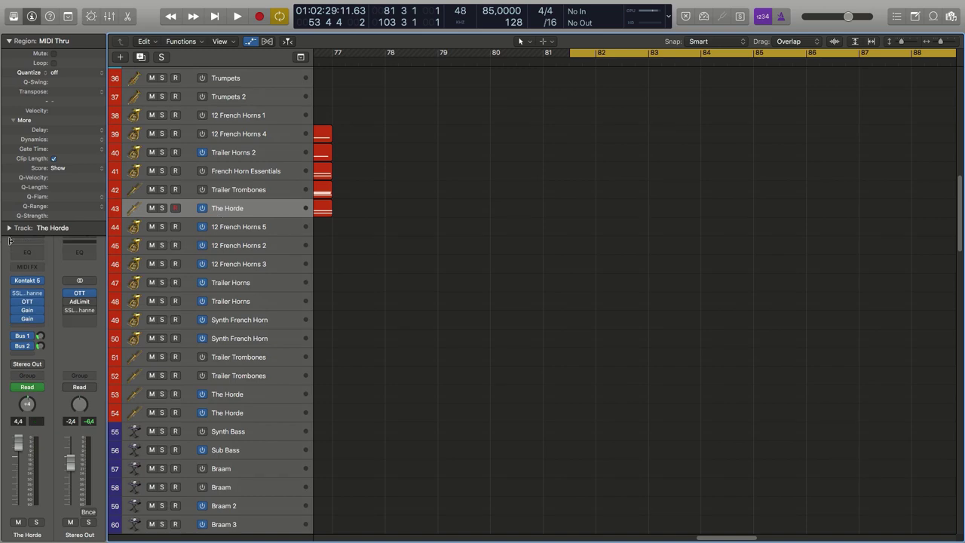
left_click(30, 282)
left_click_drag(610, 47, 496, 51)
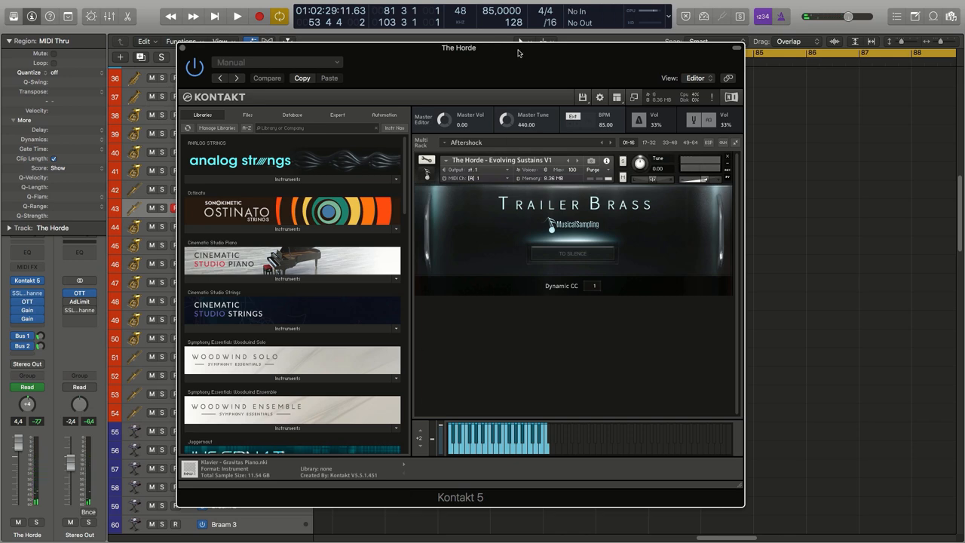
left_click_drag(518, 53, 471, 60)
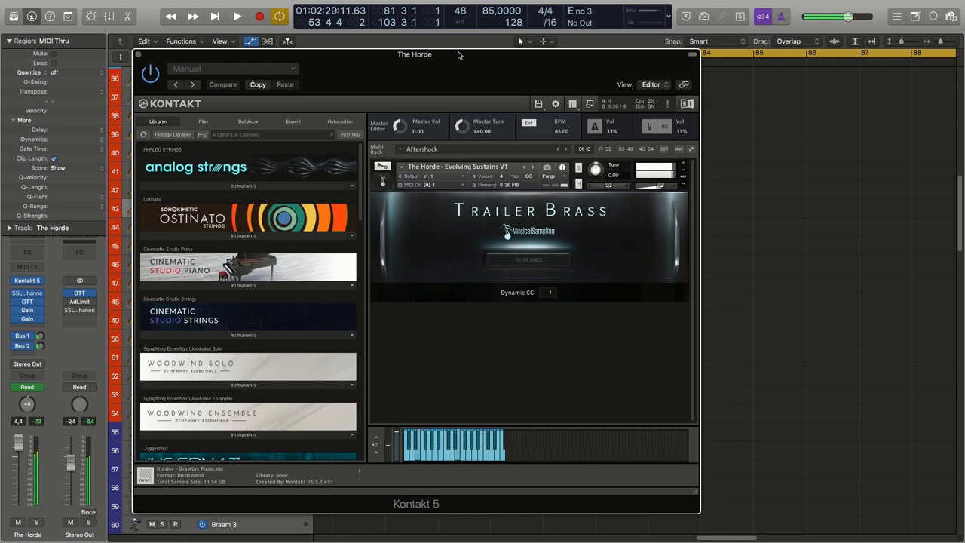
mouse_move(459, 55)
left_mouse_down()
mouse_move(466, 50)
mouse_move(457, 53)
left_mouse_up()
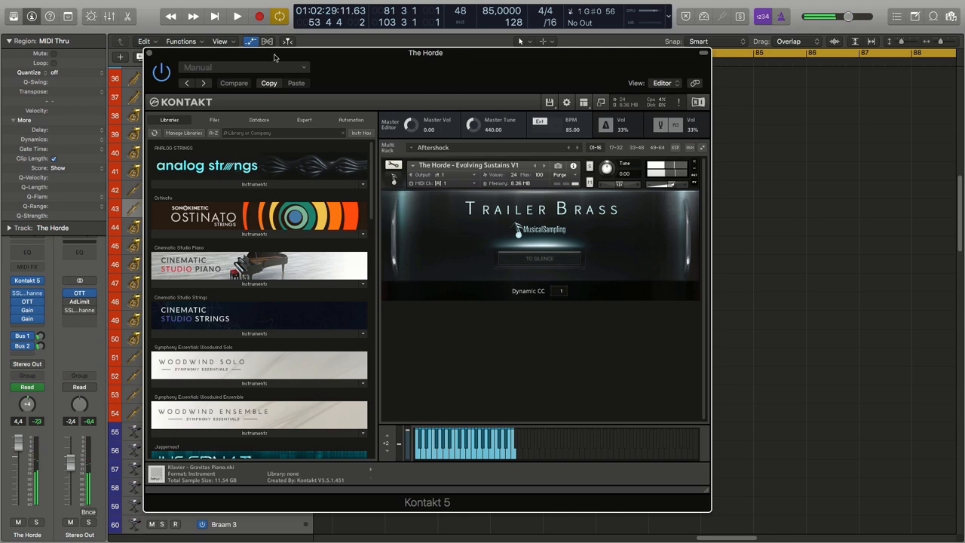
Step: Close and reopen The Horde's Trailer Brass instrument, moving it clear of the empty bars after 81
left_click(149, 55)
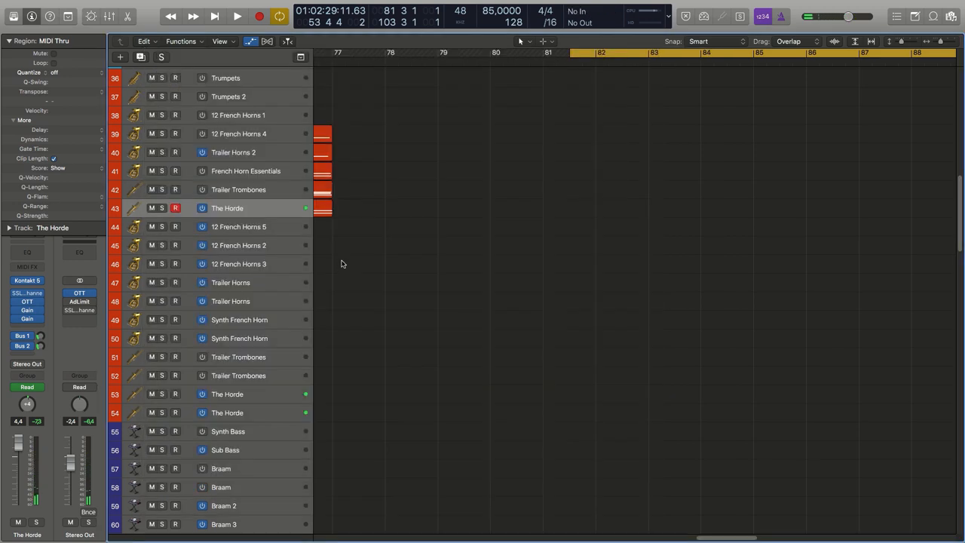
left_click_drag(747, 538, 558, 540)
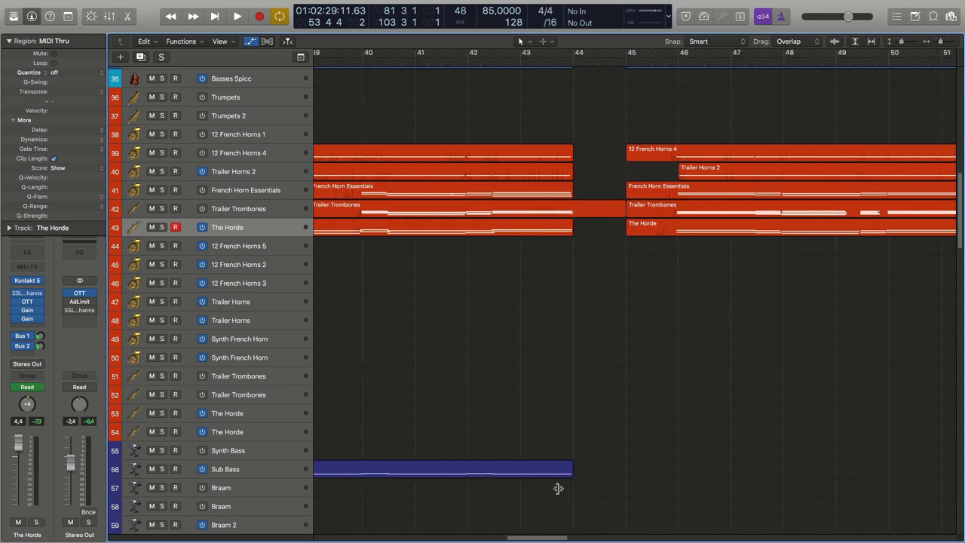
left_click_drag(532, 537, 735, 537)
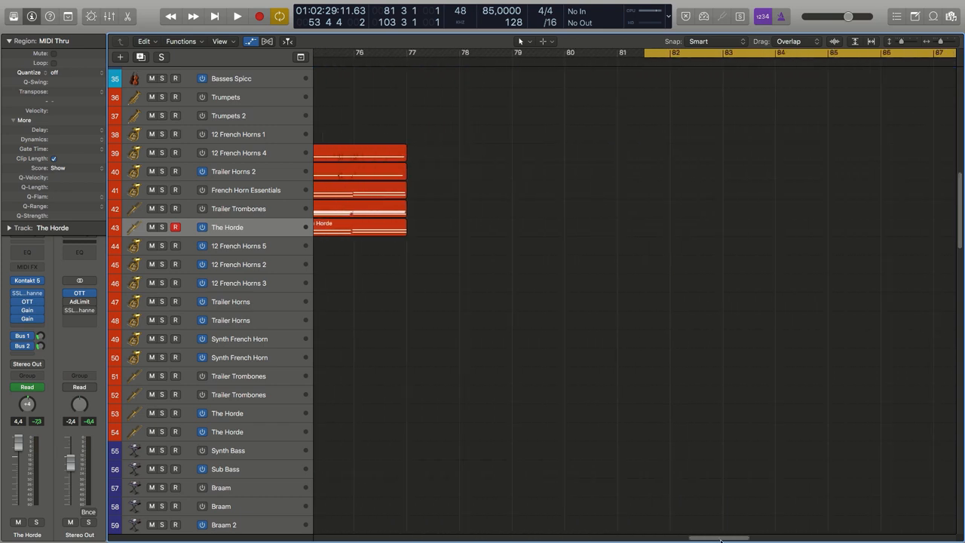
scroll(387, 294, "up", 2)
scroll(342, 280, "up", 2)
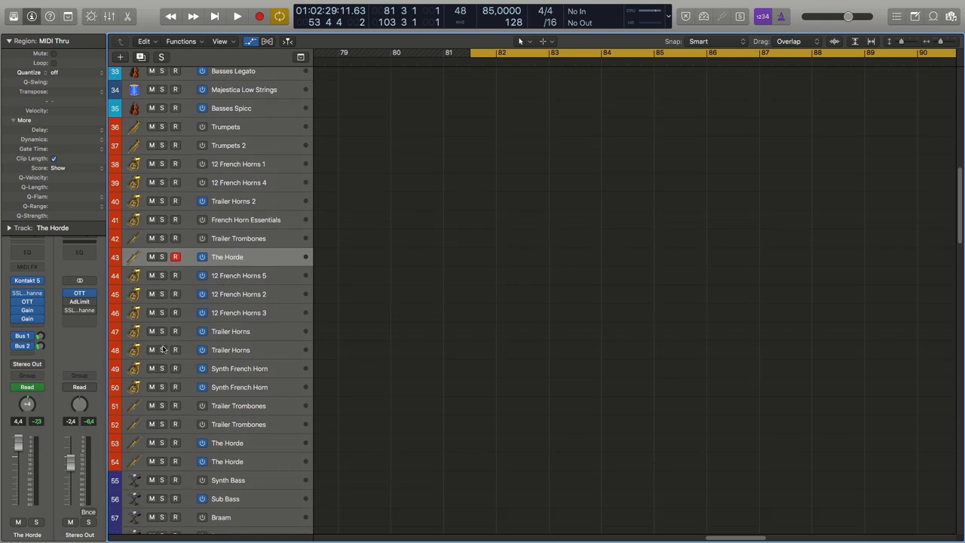
mouse_move(27, 280)
left_click(84, 267)
left_click_drag(541, 56, 271, 72)
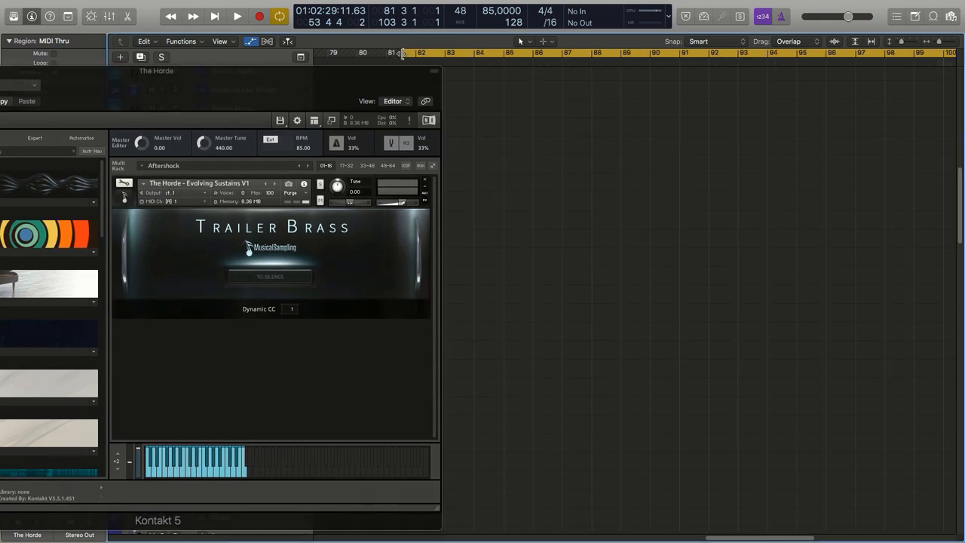
Step: Preview playback from bar 81 and position the Kontakt window ready for recording
left_click(402, 54)
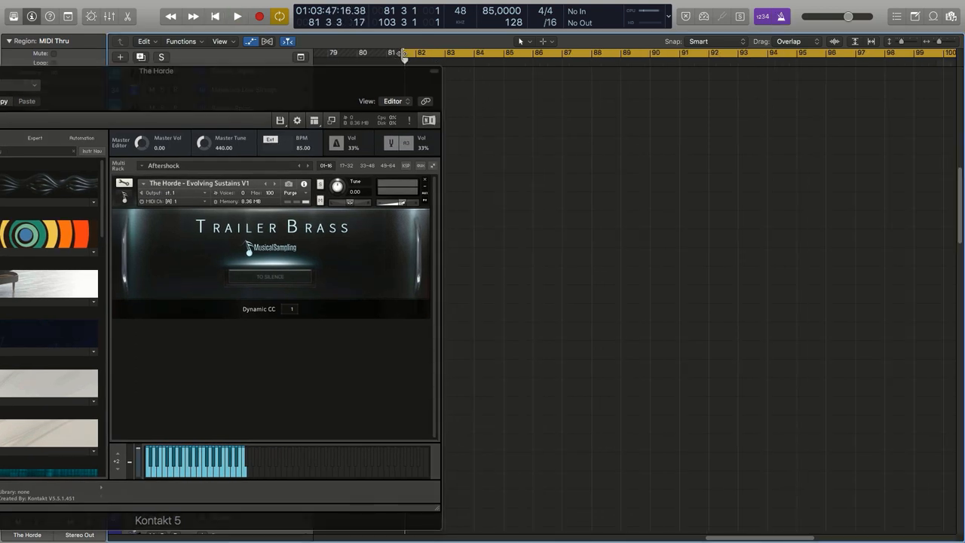
key("space")
key("space")
left_click_drag(402, 64, 776, 53)
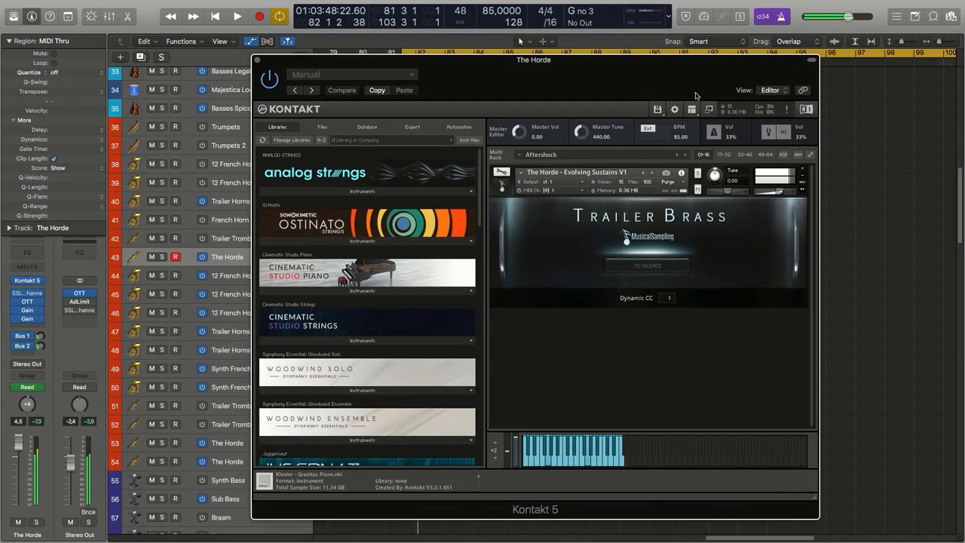
left_click_drag(605, 76, 270, 62)
left_click_drag(763, 538, 709, 538)
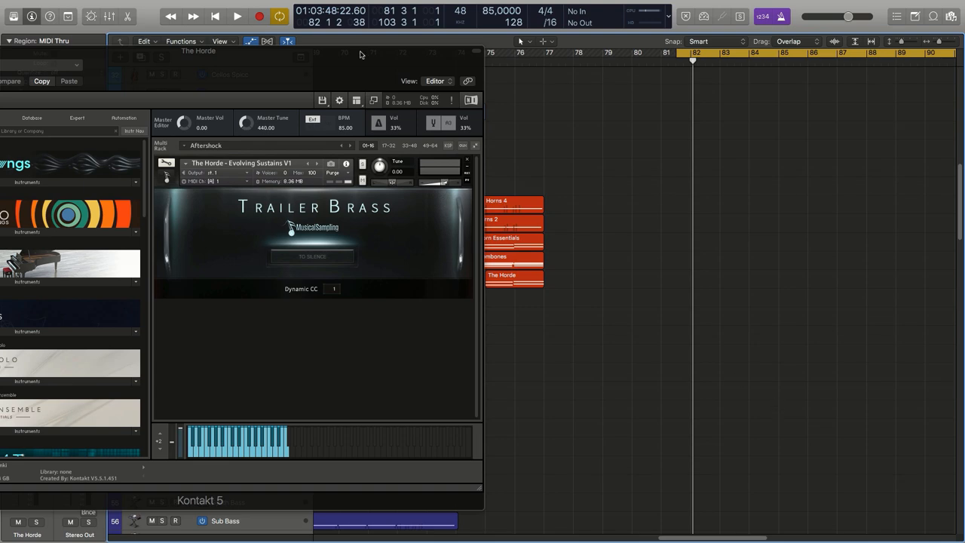
left_click_drag(361, 53, 476, 46)
Step: Record The Horde brass chords as a new region over bars 82–86, then close the instrument
key("space")
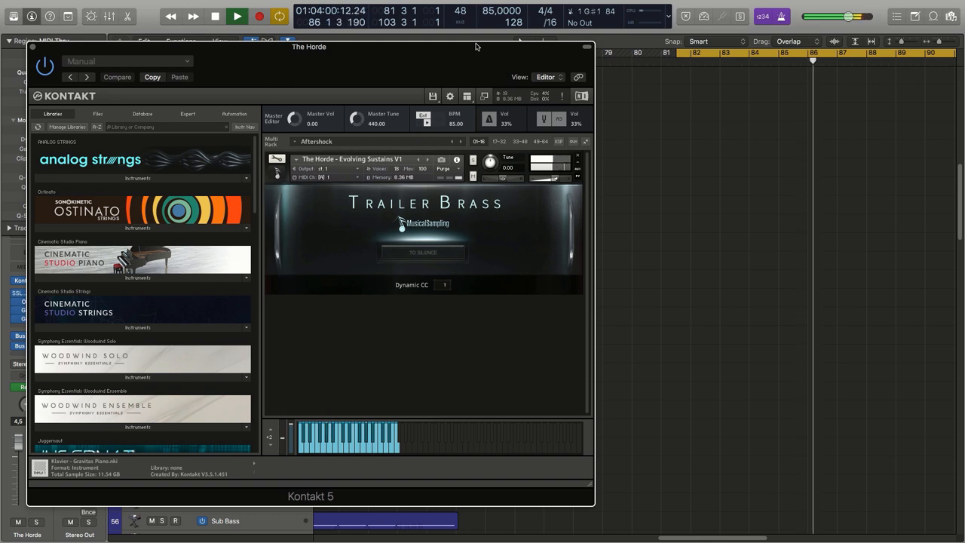
key("space")
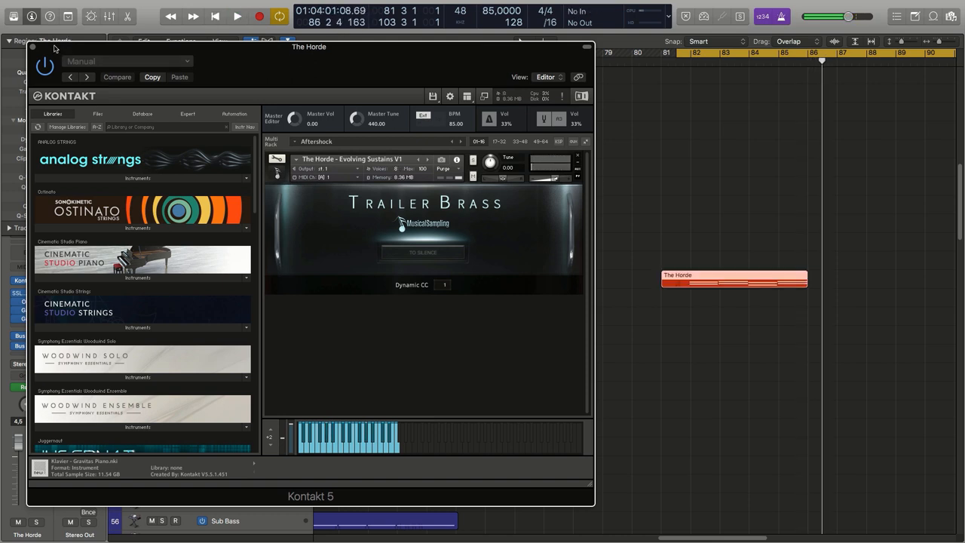
left_click(33, 47)
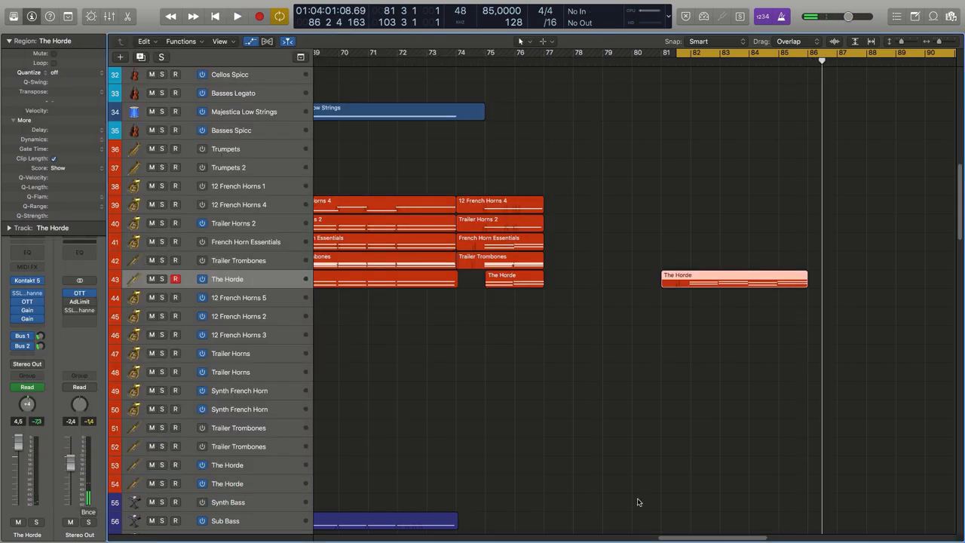
scroll(709, 538, "right", 5)
scroll(571, 397, "right", 3)
scroll(346, 309, "up", 3)
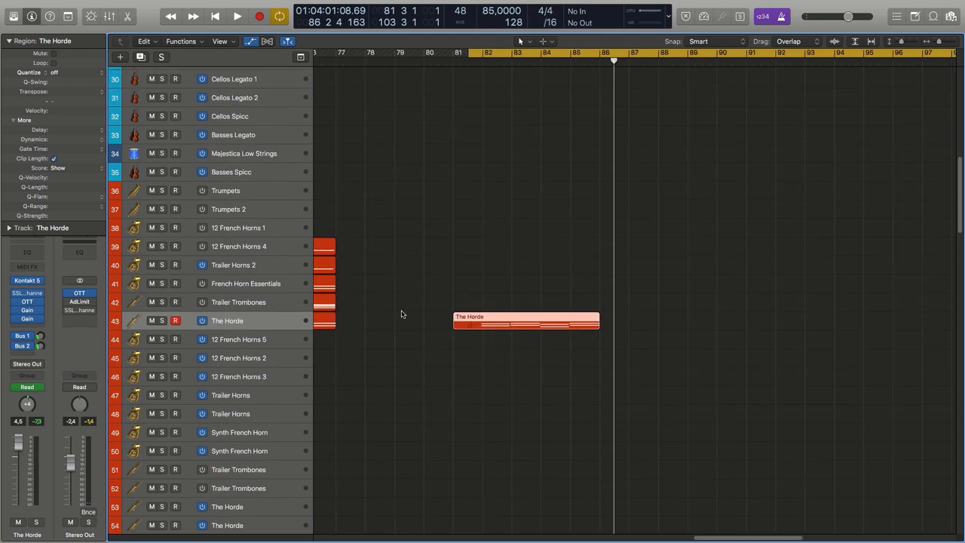
left_click(266, 303)
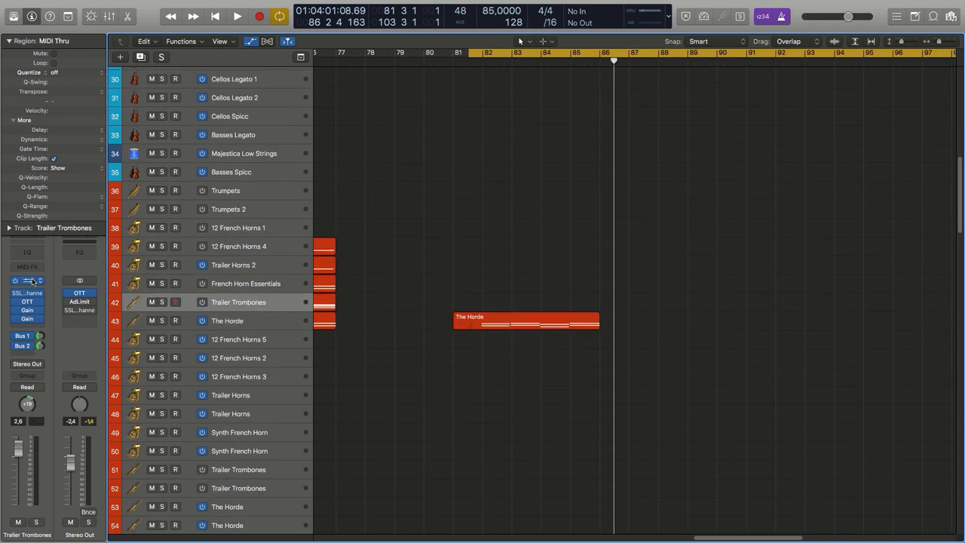